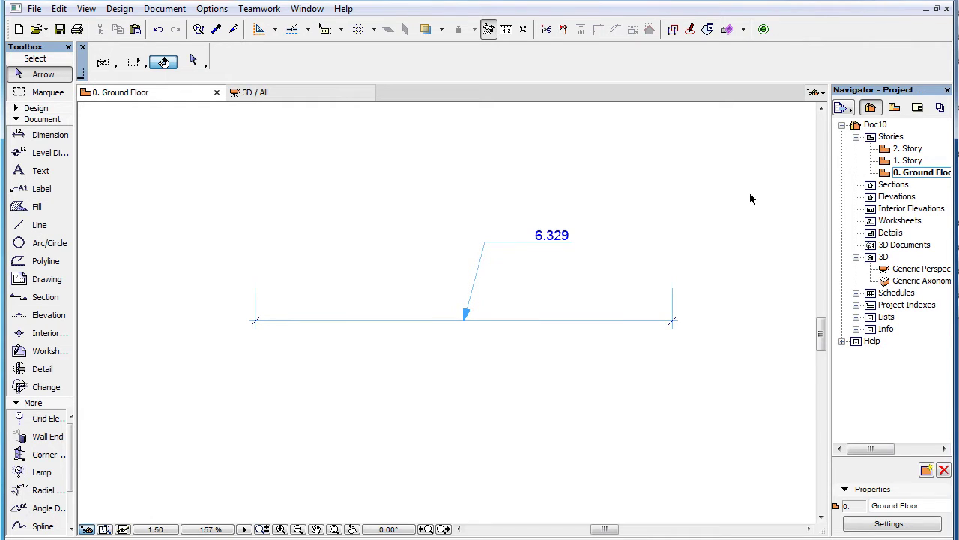
Set the 6.329 dimension text's pointer angle to 60° instead of 75°, then go to 1. Story
left_click(486, 242)
left_click(199, 63)
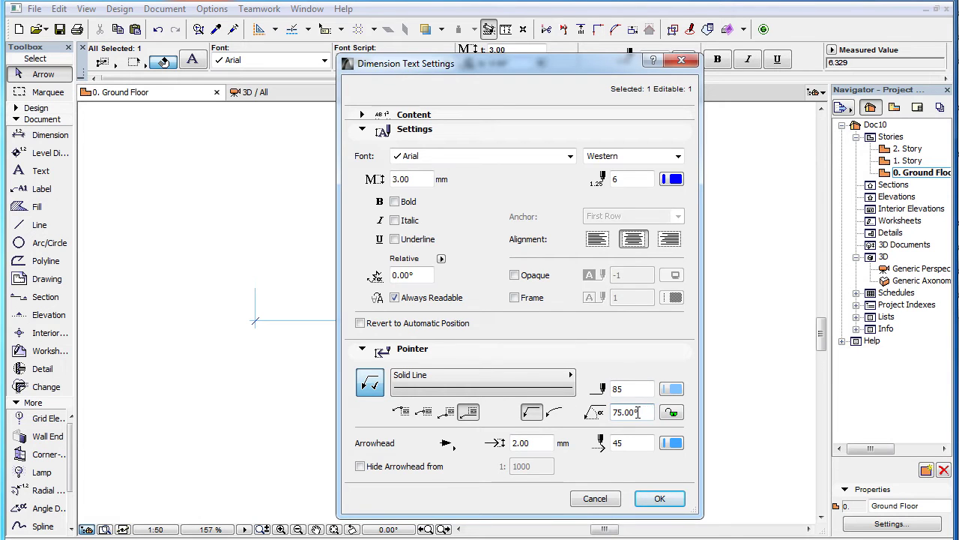
left_click_drag(642, 412, 608, 411)
type("6")
type("0")
key("Return")
left_click(674, 499)
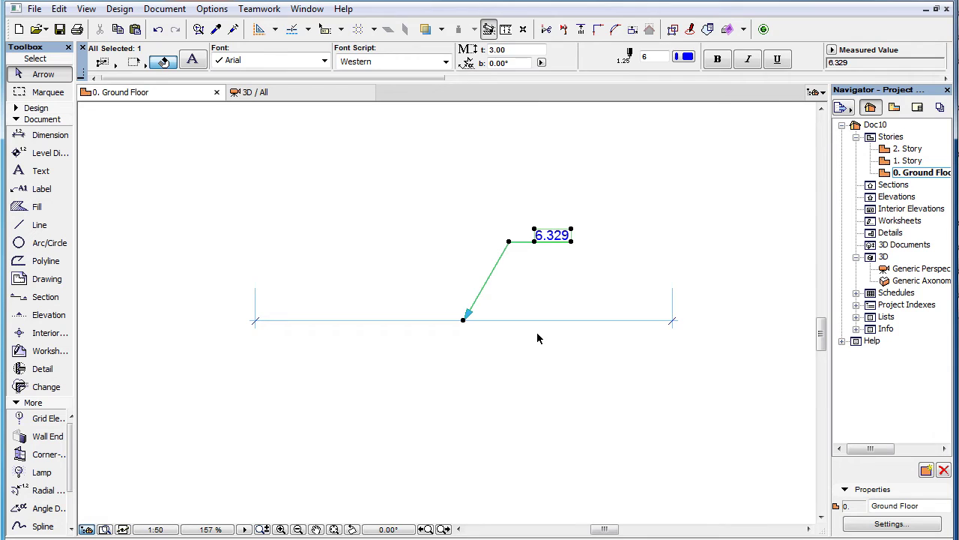
key("Escape")
key("ctrl+Up")
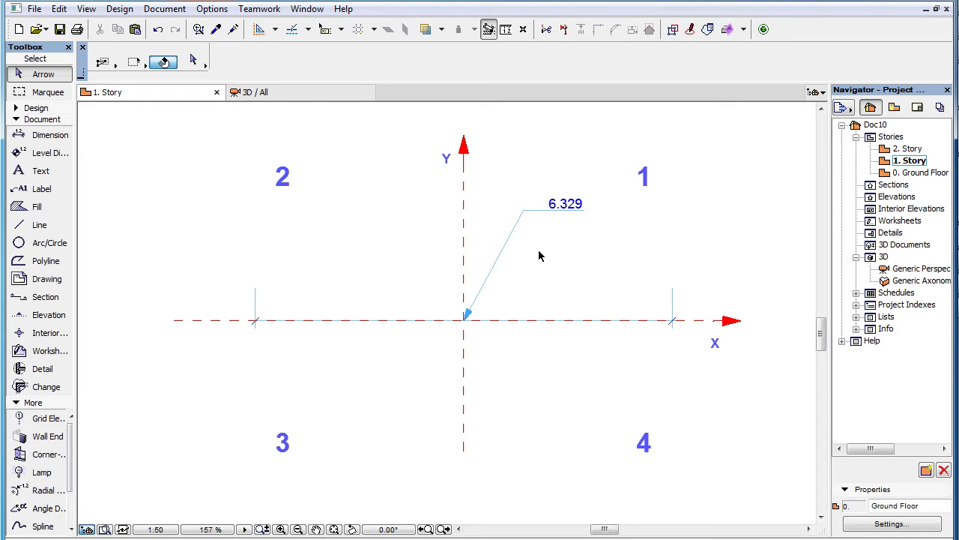
Move up to the 2. Story plan showing the 0° and 90° angle circle
key("ctrl+Up")
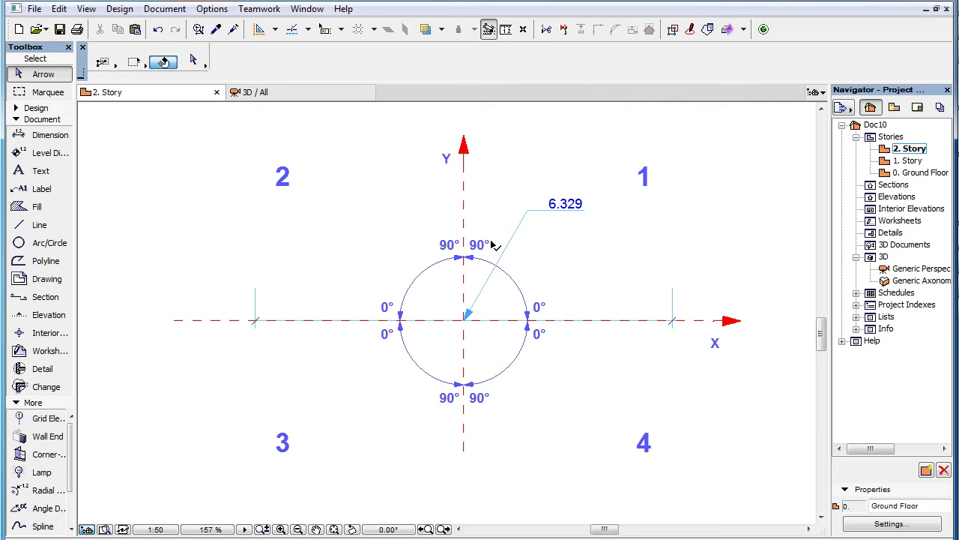
left_click(527, 214)
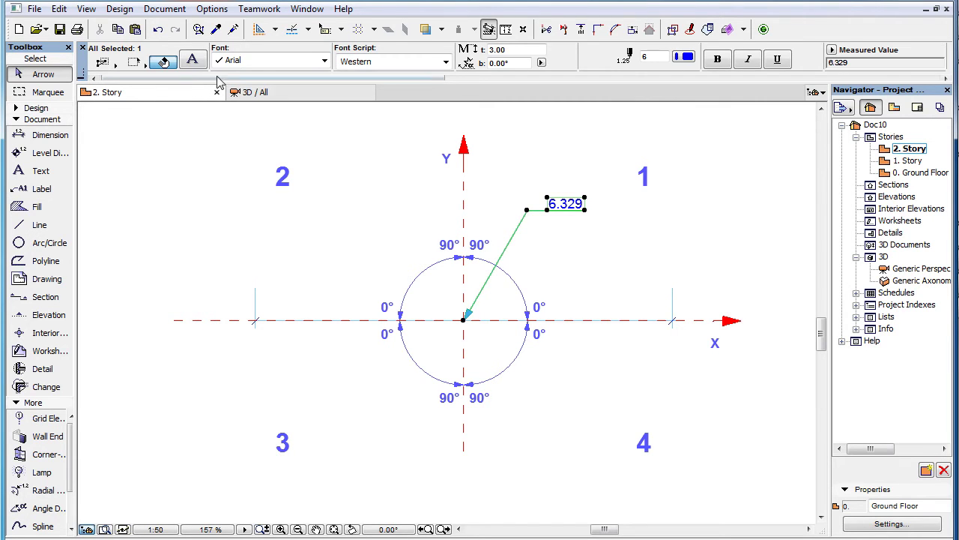
left_click(193, 62)
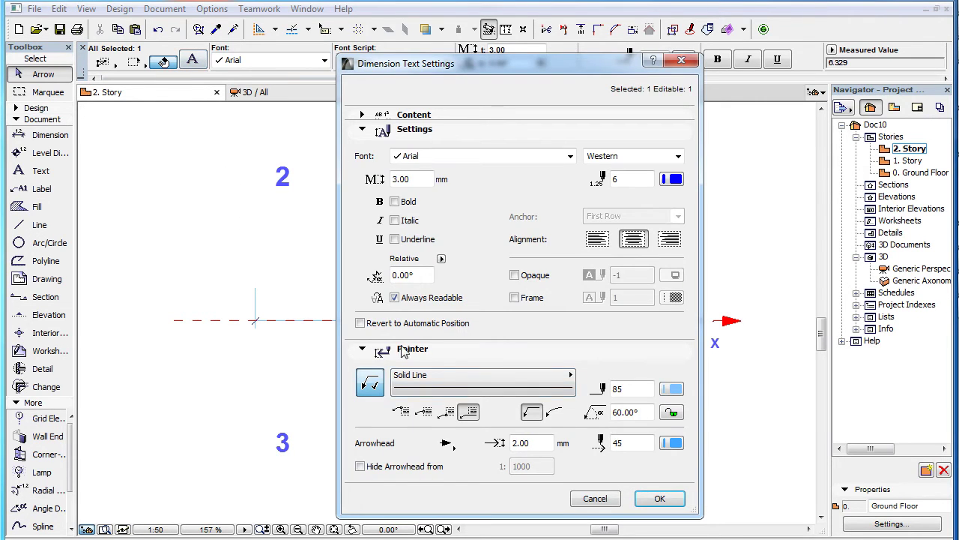
double_click(650, 411)
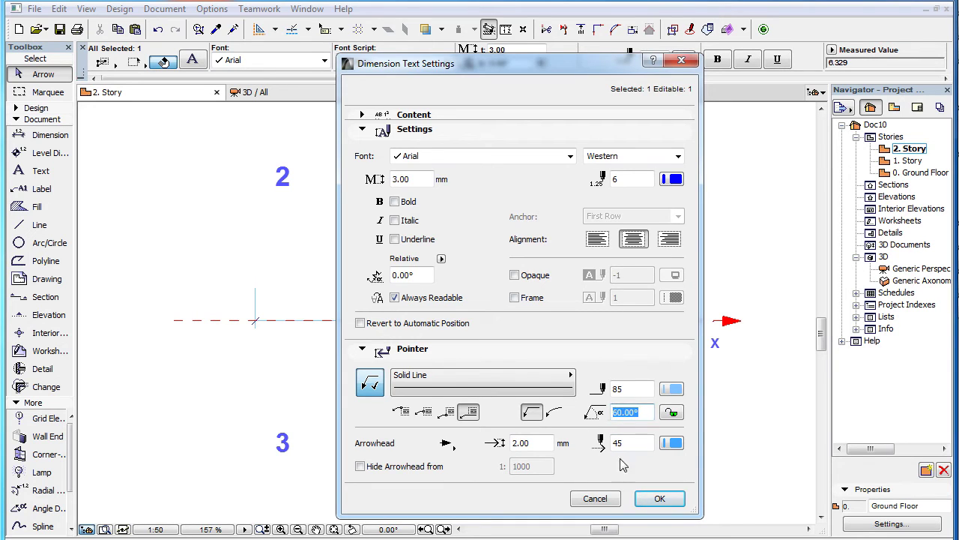
type("-15")
key("Tab")
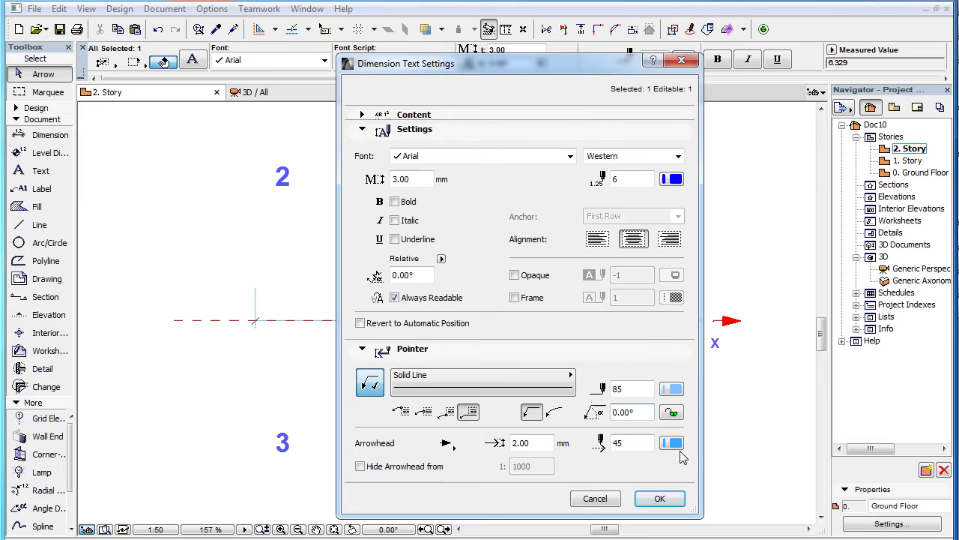
double_click(649, 412)
type("105")
key("Tab")
left_click(607, 497)
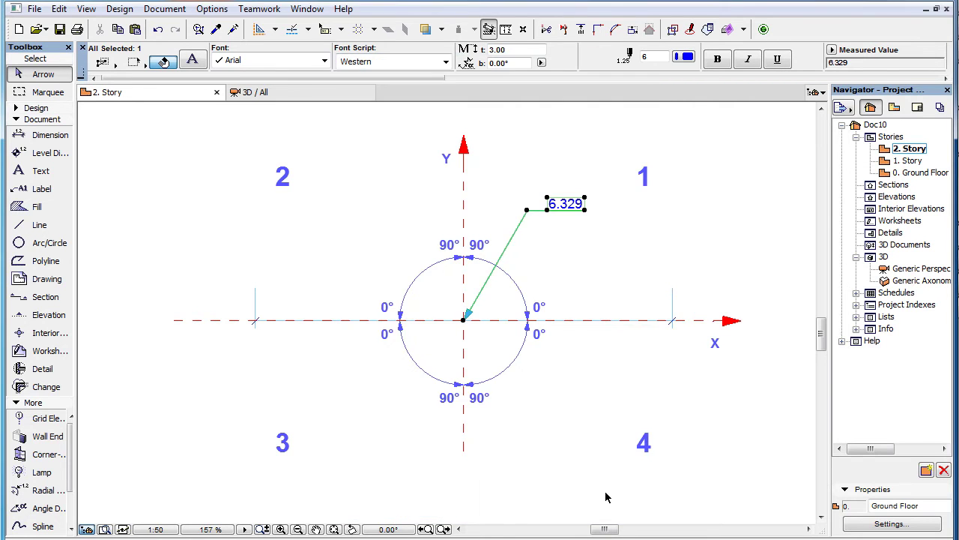
Show the straight dimension's axis by selecting it, then step to the 4.413 arc dimension view
left_click(607, 390)
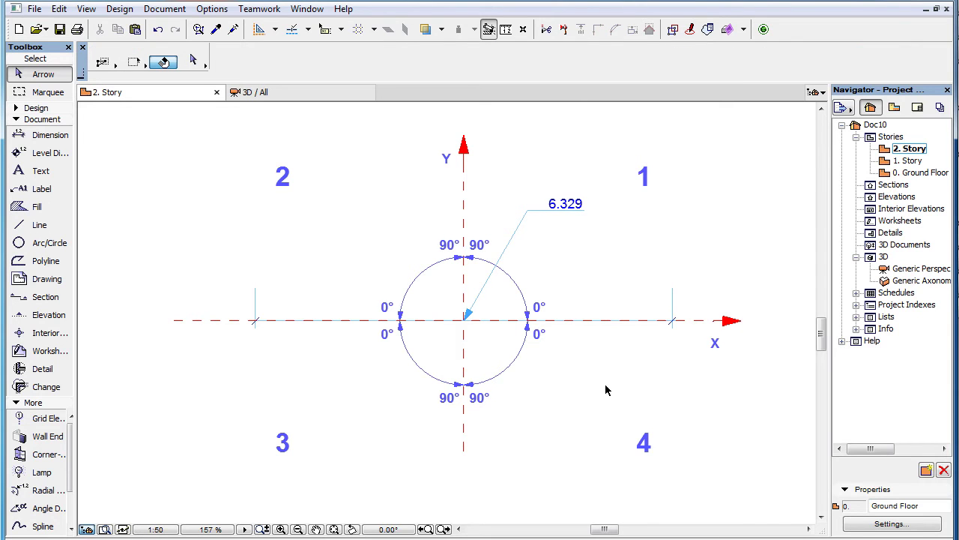
left_click(442, 529)
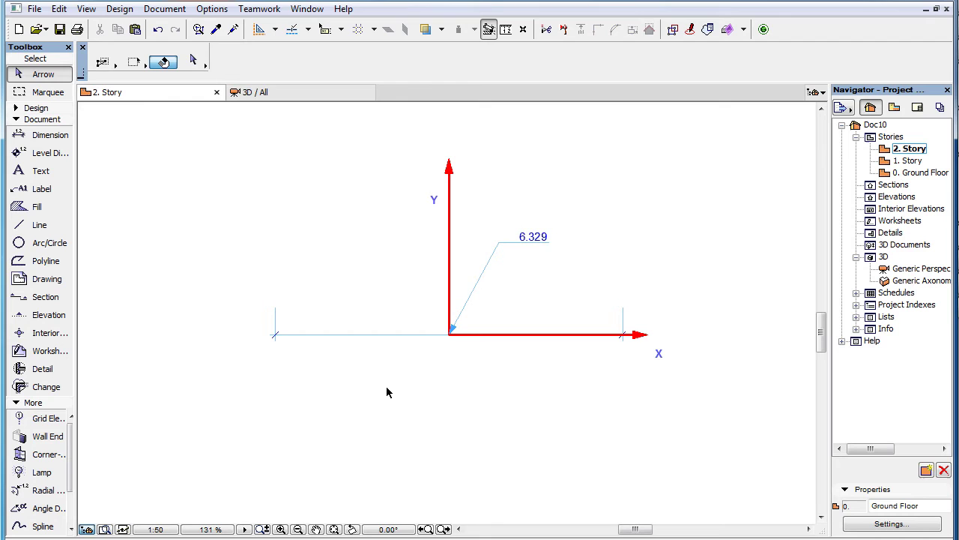
left_click(379, 336)
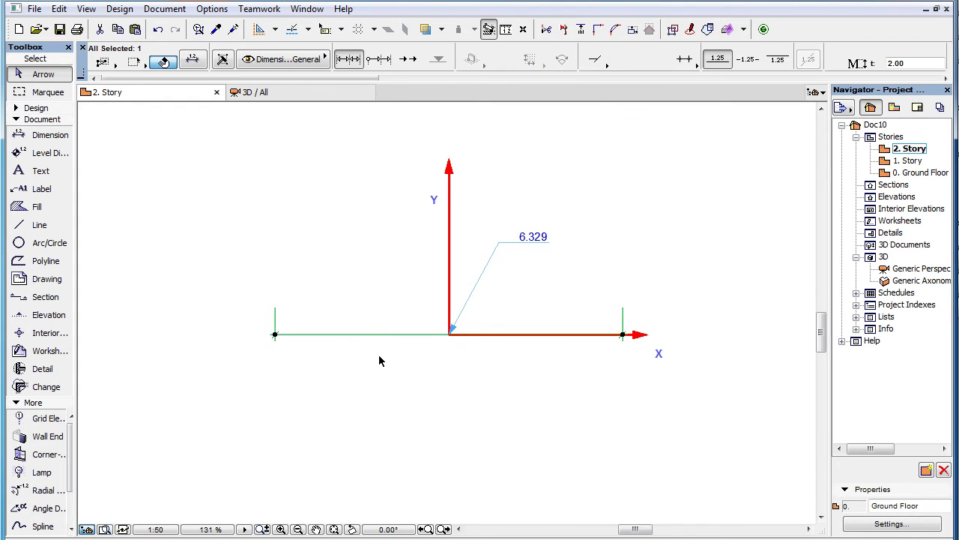
left_click(384, 360)
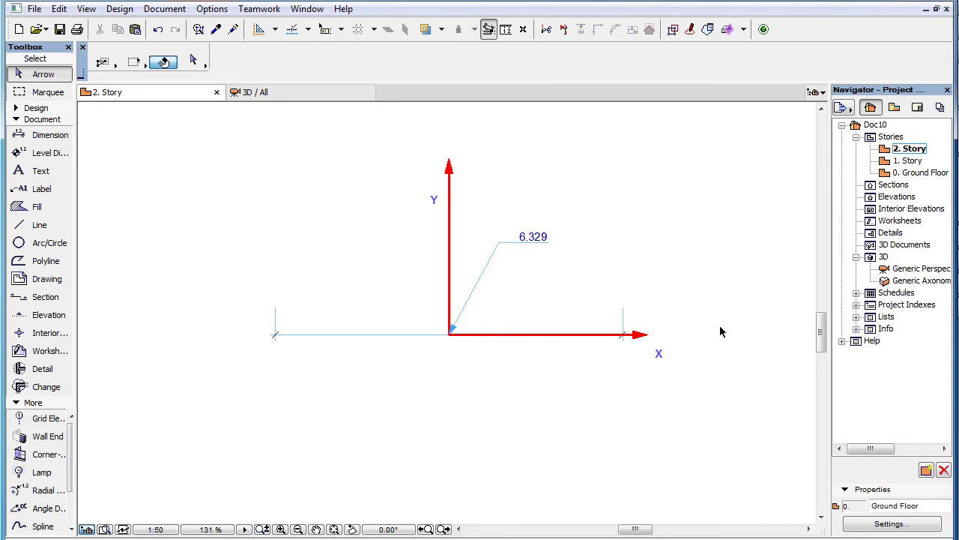
left_click(443, 529)
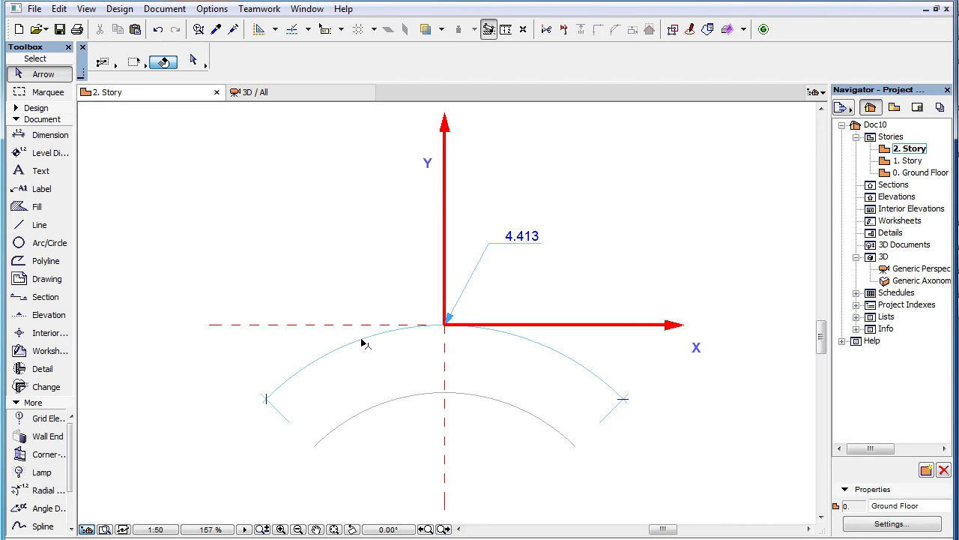
Select the 4.413 arc dimension to reveal its X-axis, then deselect it
left_click(362, 342)
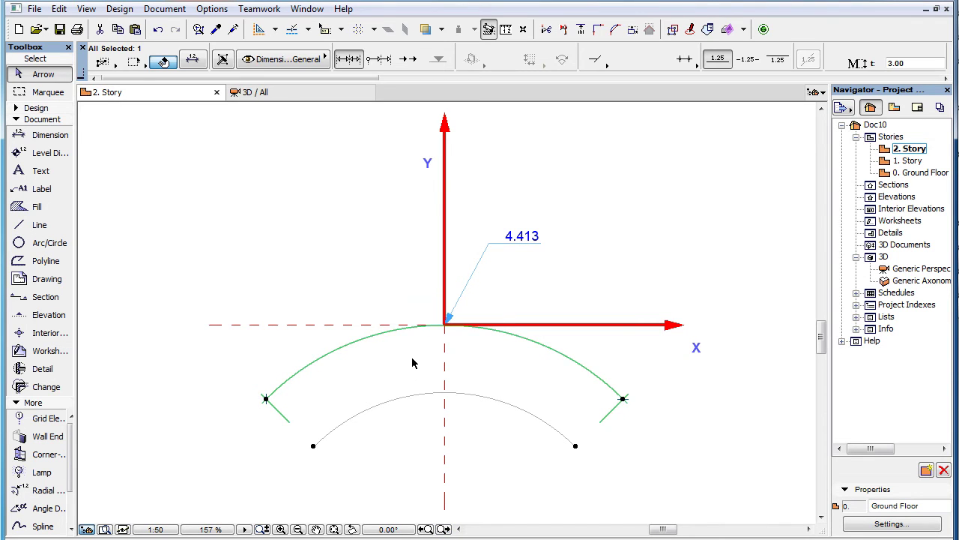
key("Escape")
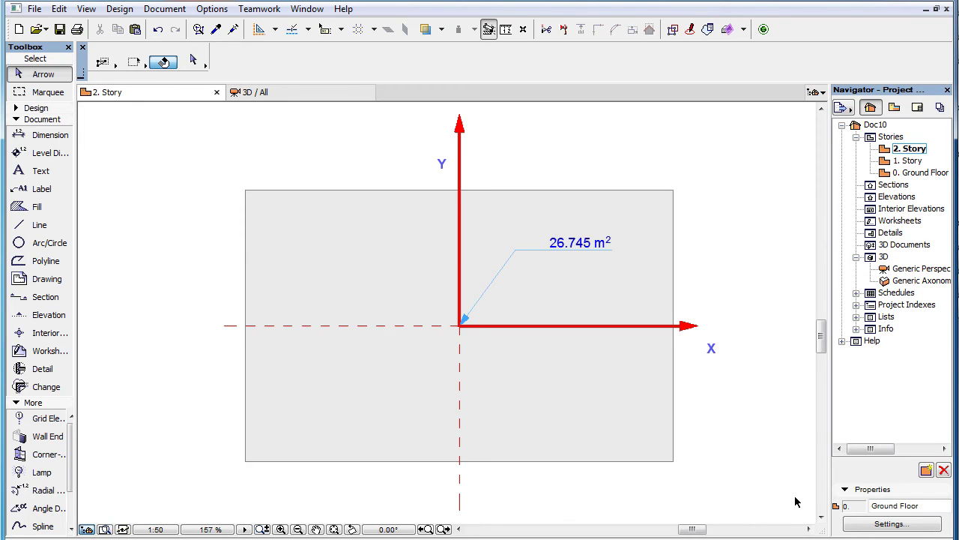
Rotate the plan view 27.62° using an X-axis reference, then reset it to orthogonal 0.00°
left_click(354, 529)
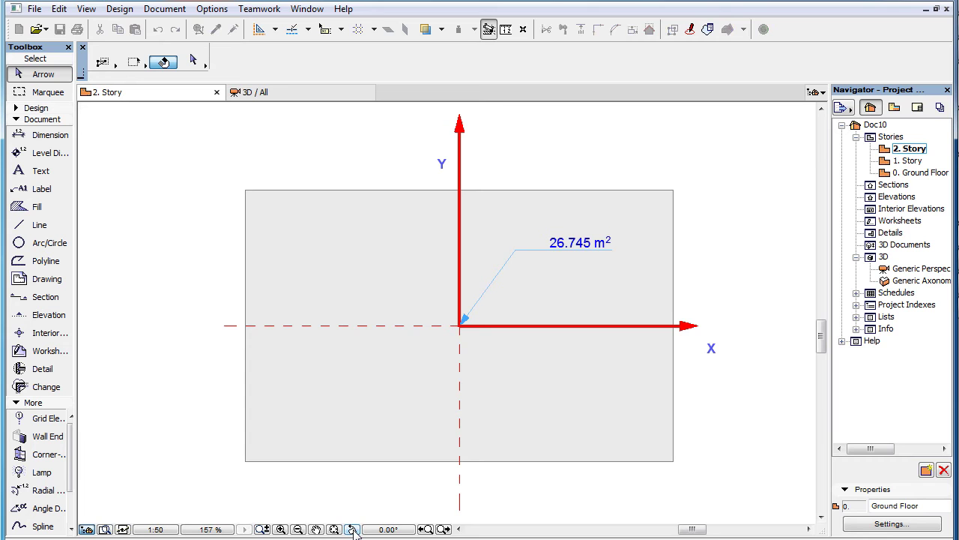
left_click(460, 327)
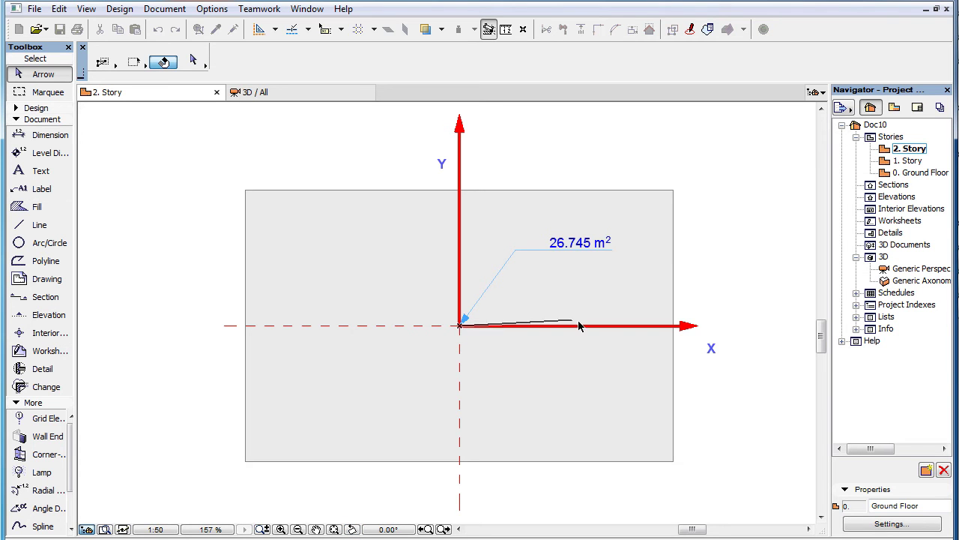
left_click(711, 329)
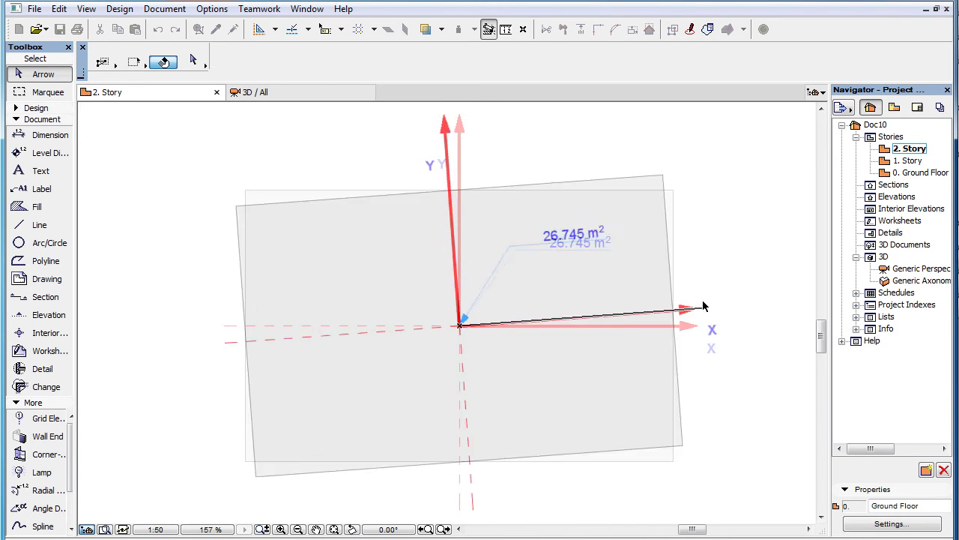
left_click(697, 205)
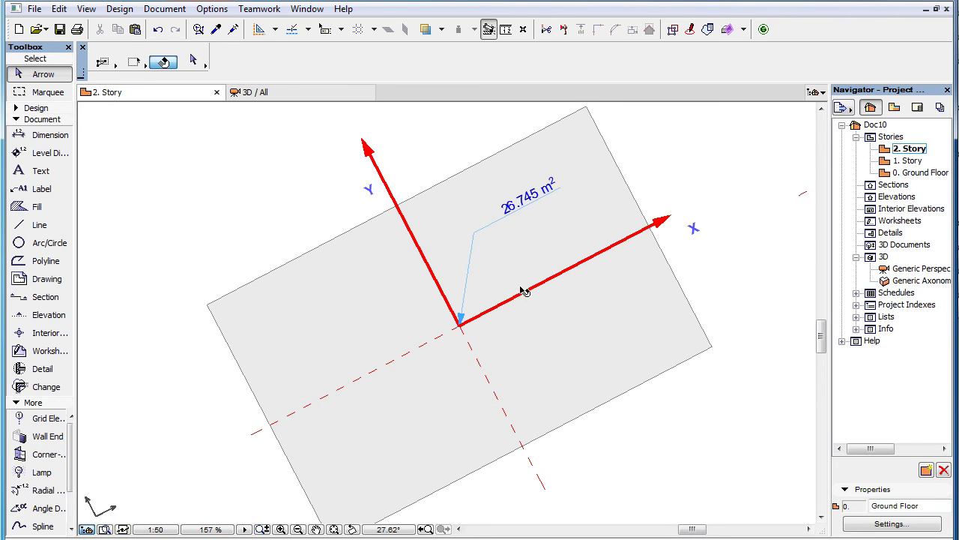
left_click(397, 532)
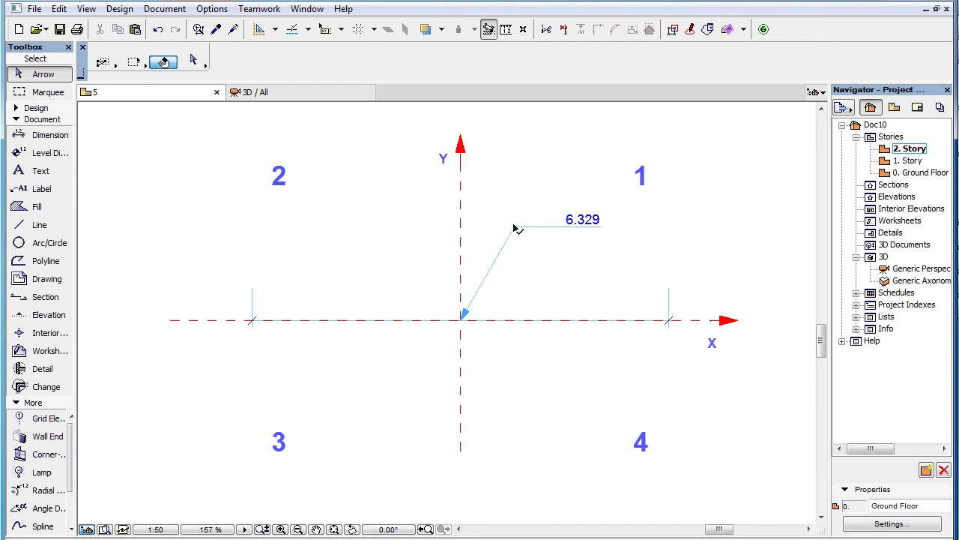
left_click(515, 227)
left_click(193, 61)
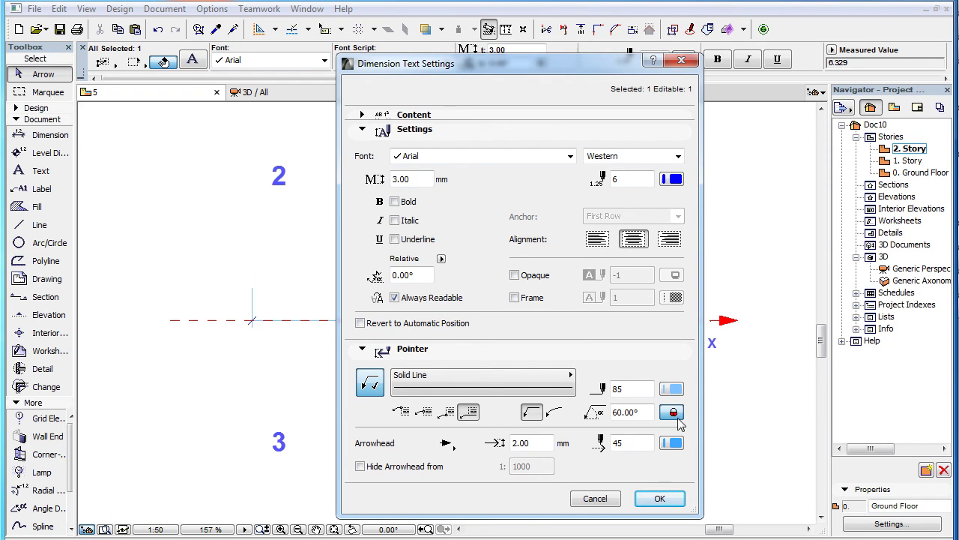
left_click(660, 499)
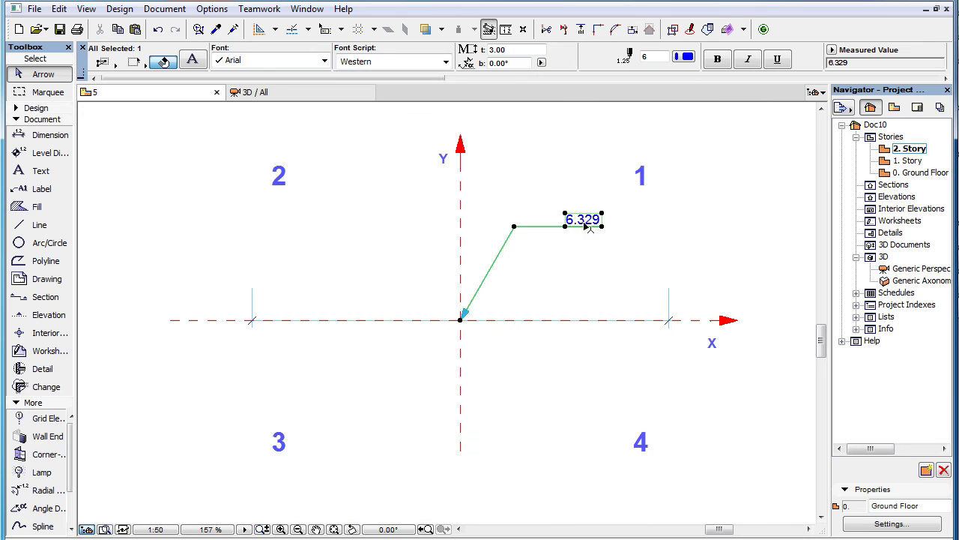
left_click_drag(592, 223, 332, 220)
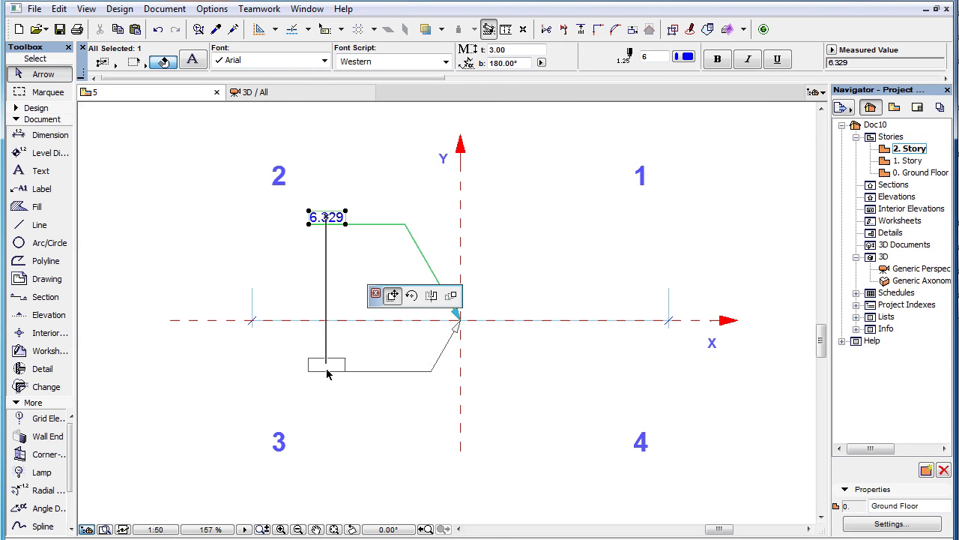
left_click(334, 438)
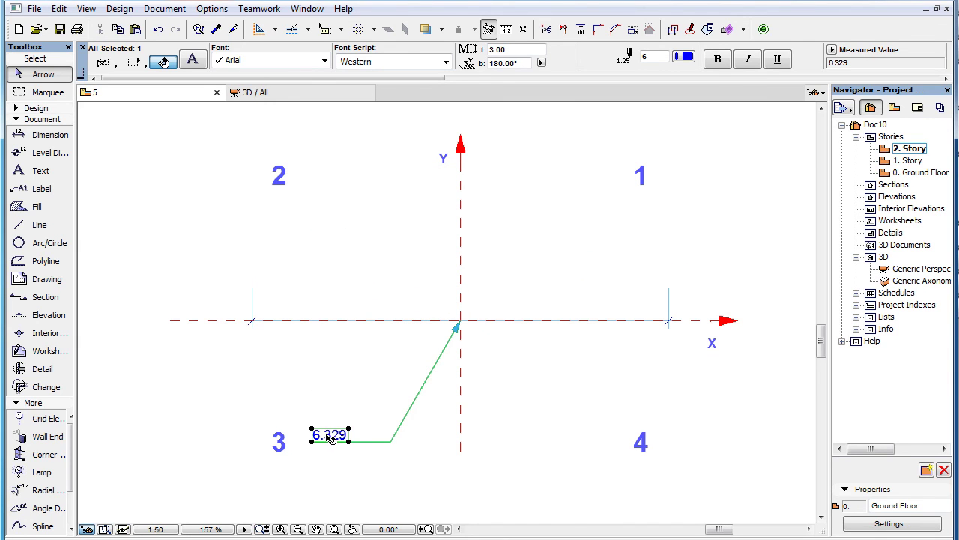
left_click(334, 437)
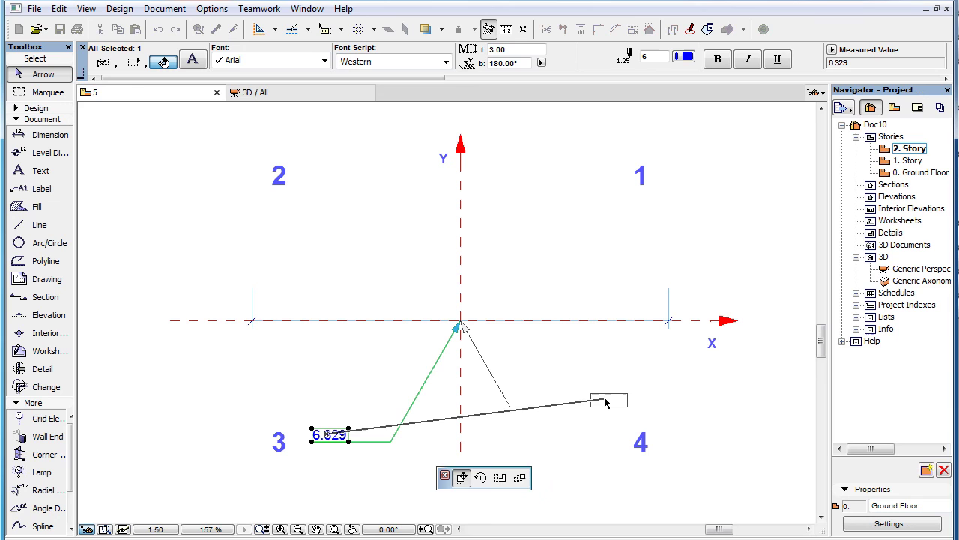
left_click(627, 399)
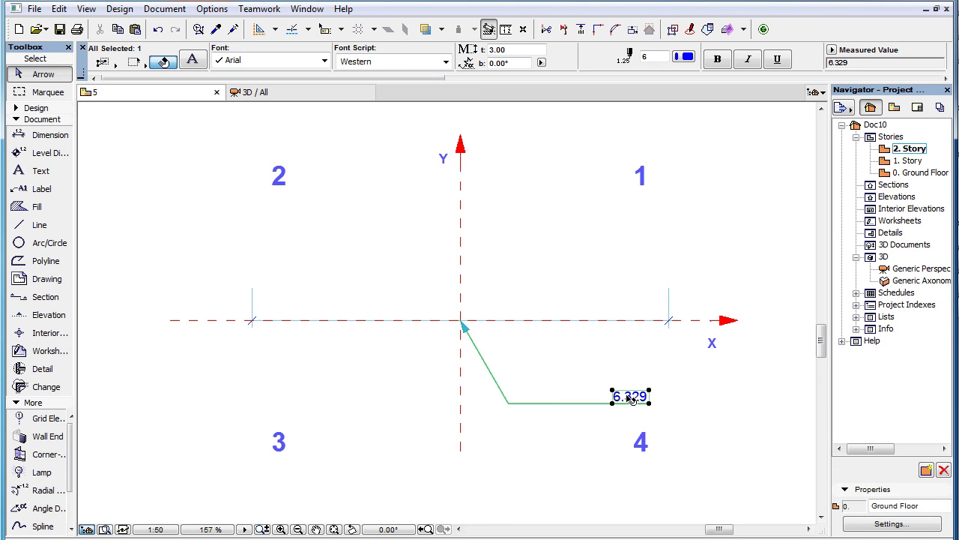
left_click(630, 399)
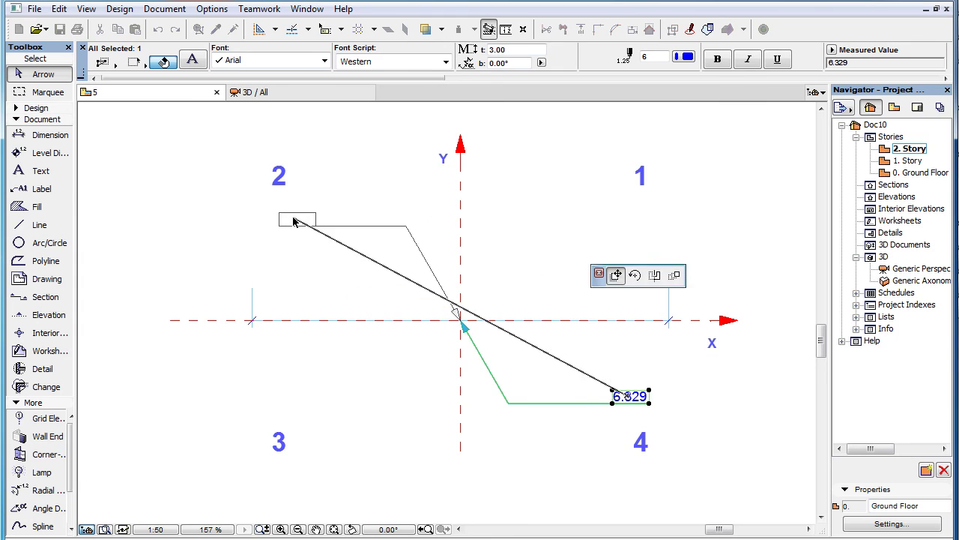
left_click(294, 222)
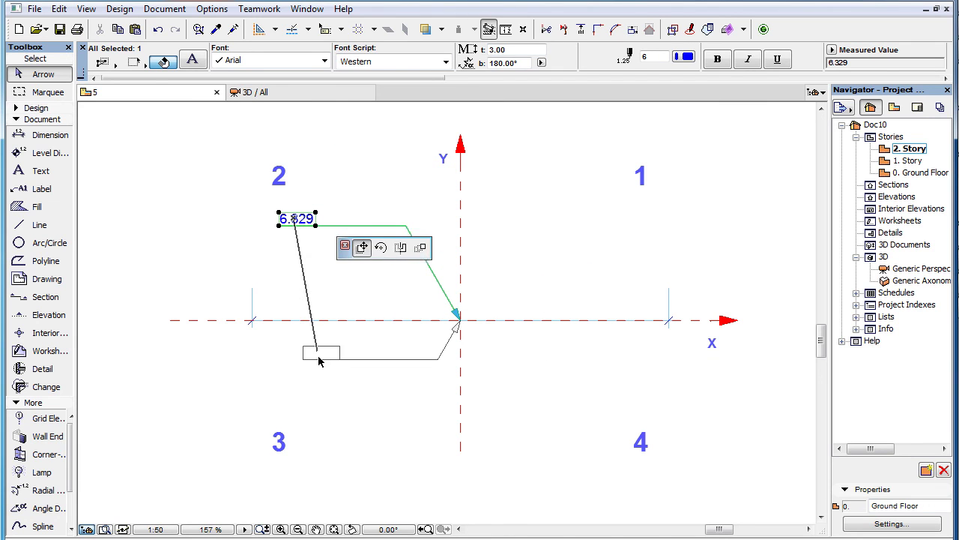
left_click(318, 408)
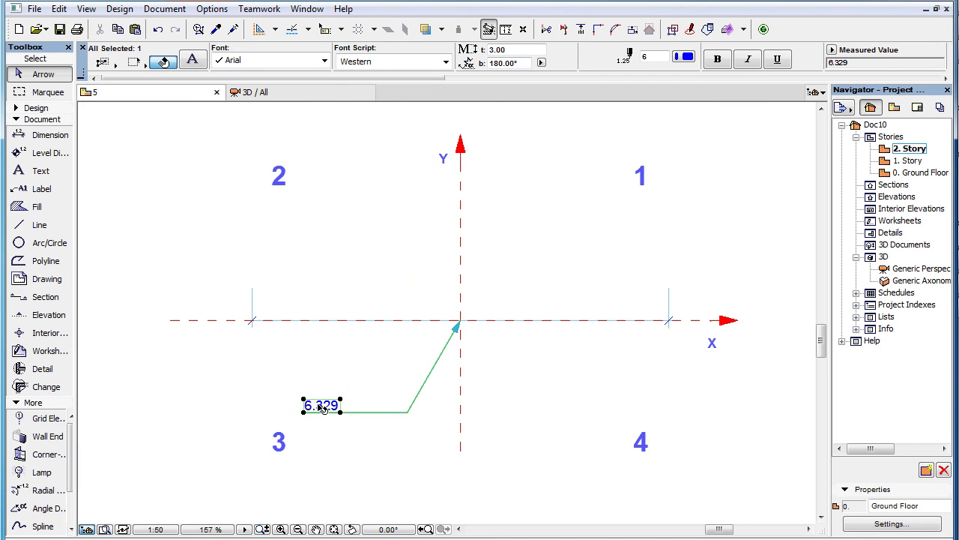
left_click(321, 405)
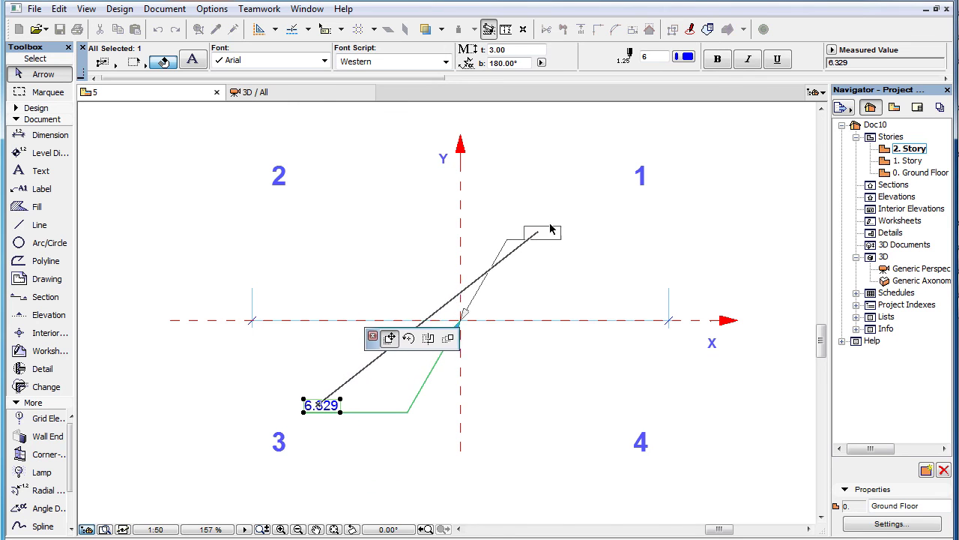
left_click(595, 216)
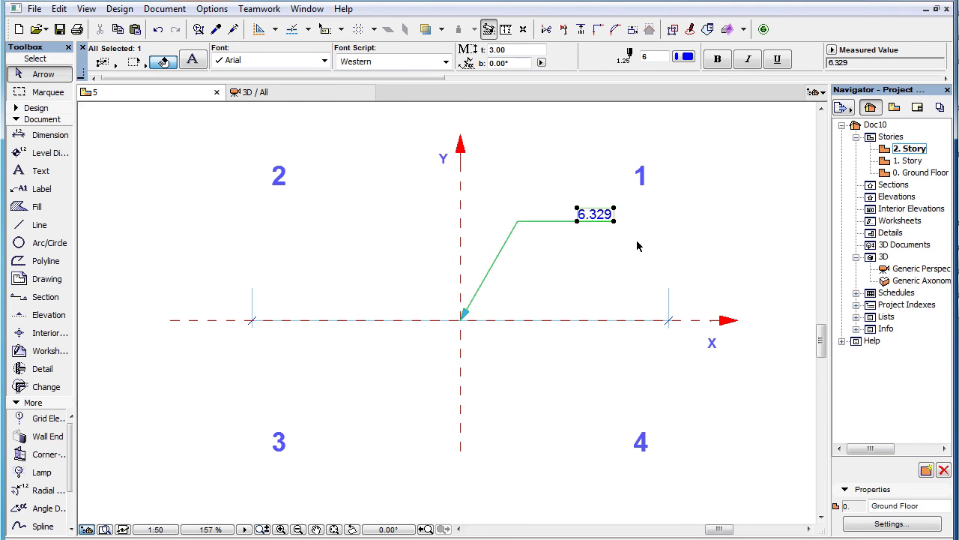